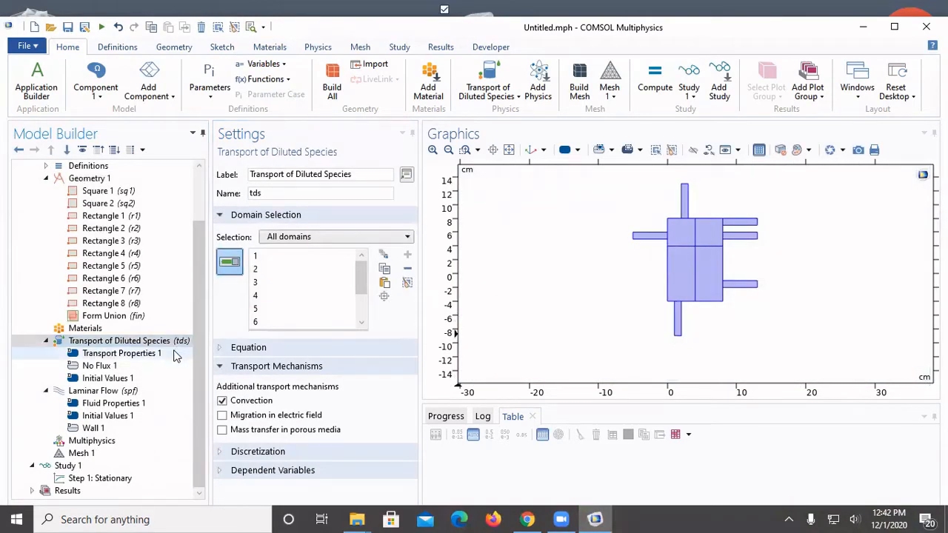
Step: Set the user-defined diffusion coefficient in Transport Properties 1 to 1e-3[mm^2/s]
left_click(174, 355)
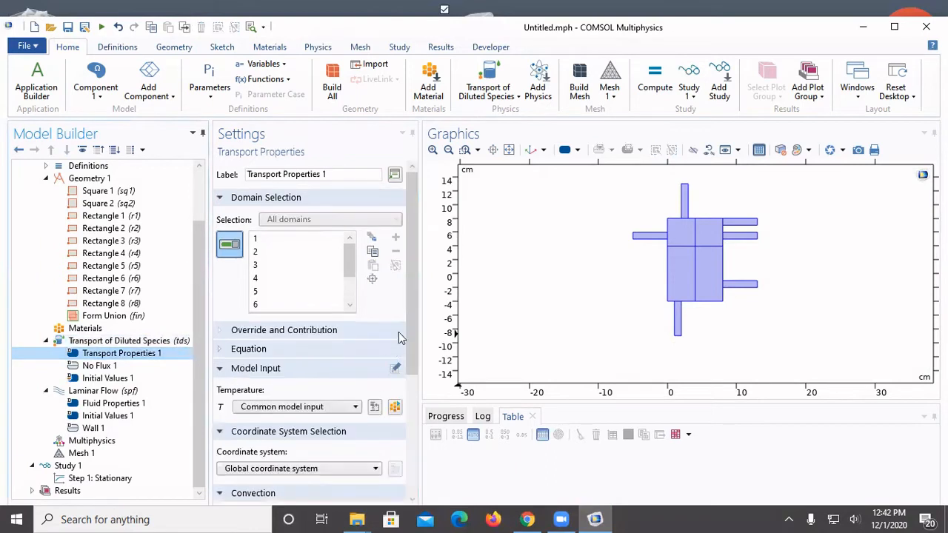
left_click_drag(413, 348, 416, 482)
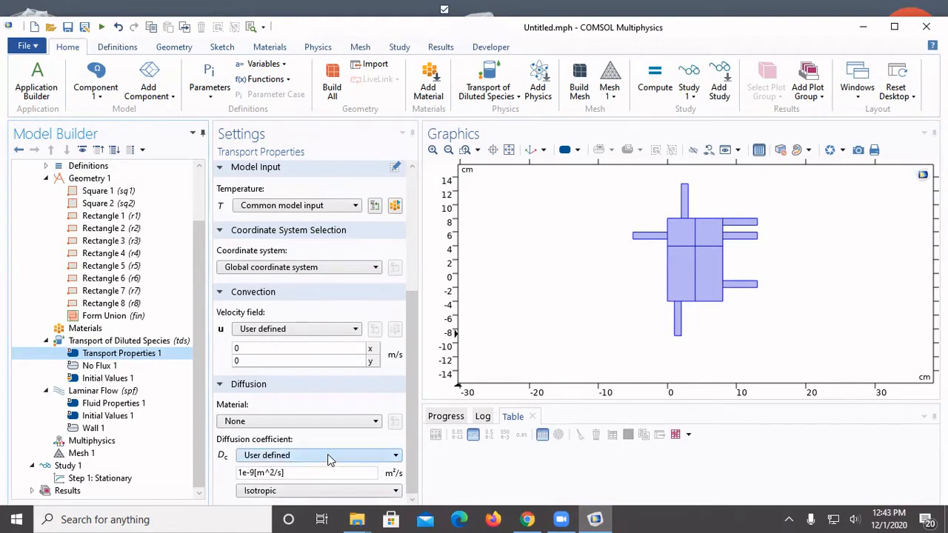
left_click(255, 474)
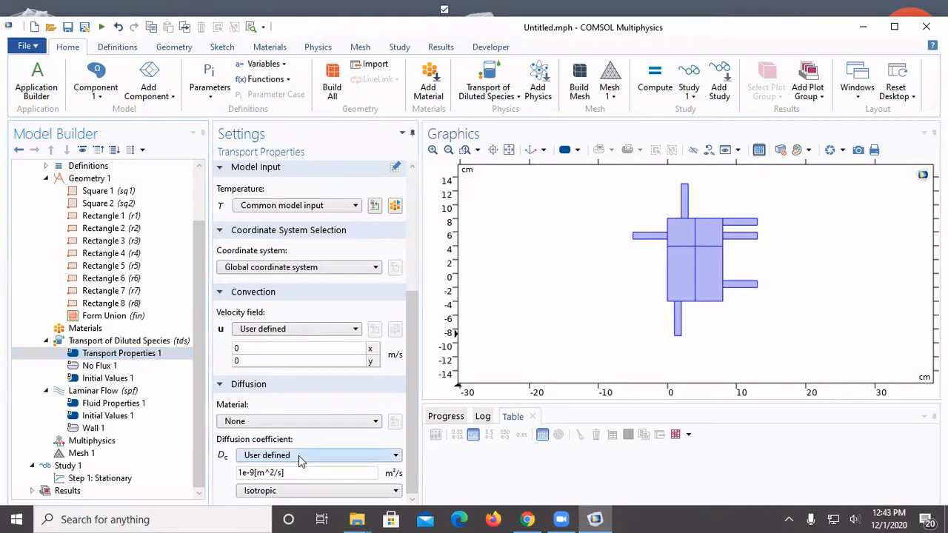
key("BackSpace")
type("3[m")
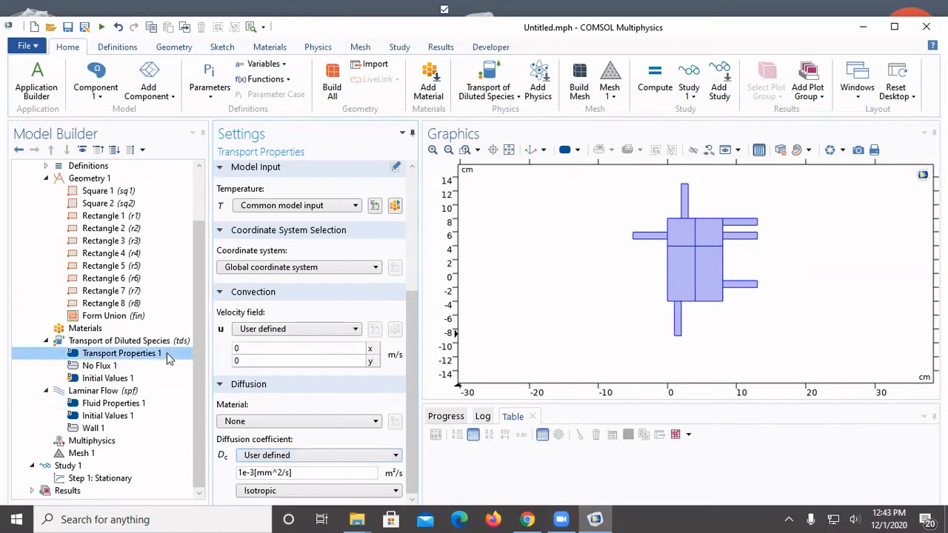
Step: Add an Inflow condition to Transport of Diluted Species on boundaries 1, 18, 40 and 41, the outer ends of the left, top and two upper-right channels
left_click(146, 366)
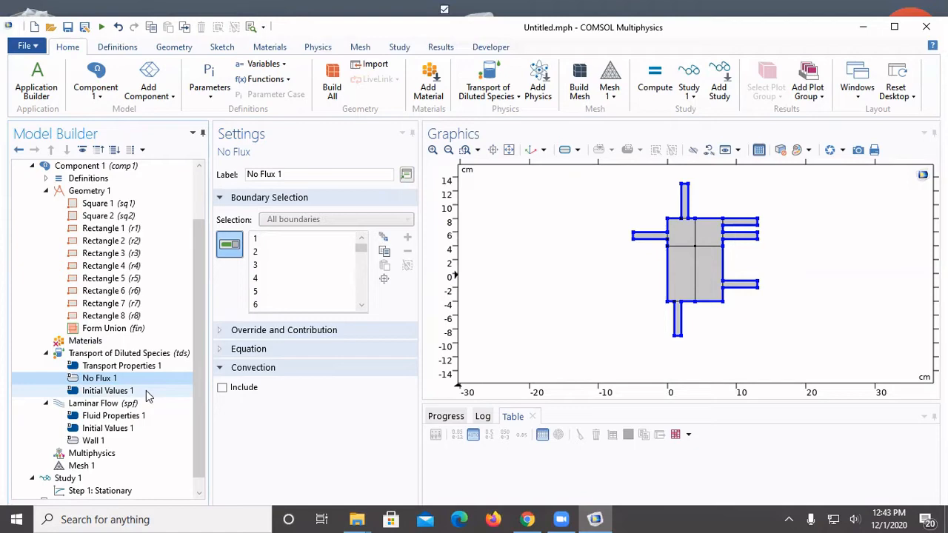
left_click(146, 396)
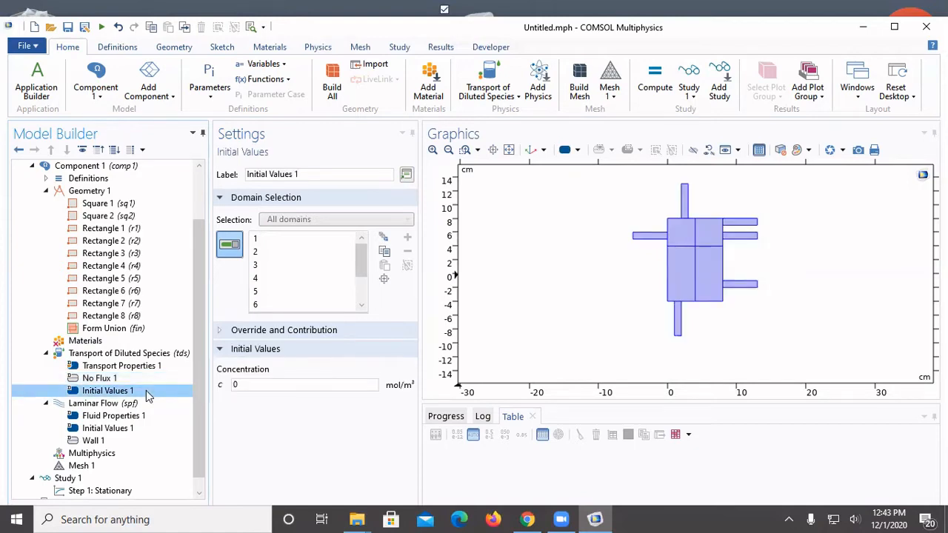
right_click(115, 356)
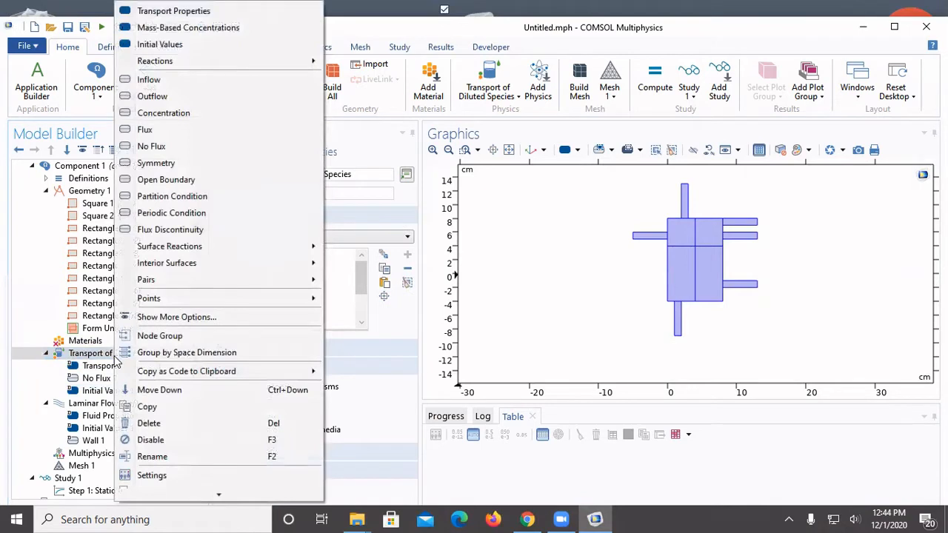
left_click(191, 87)
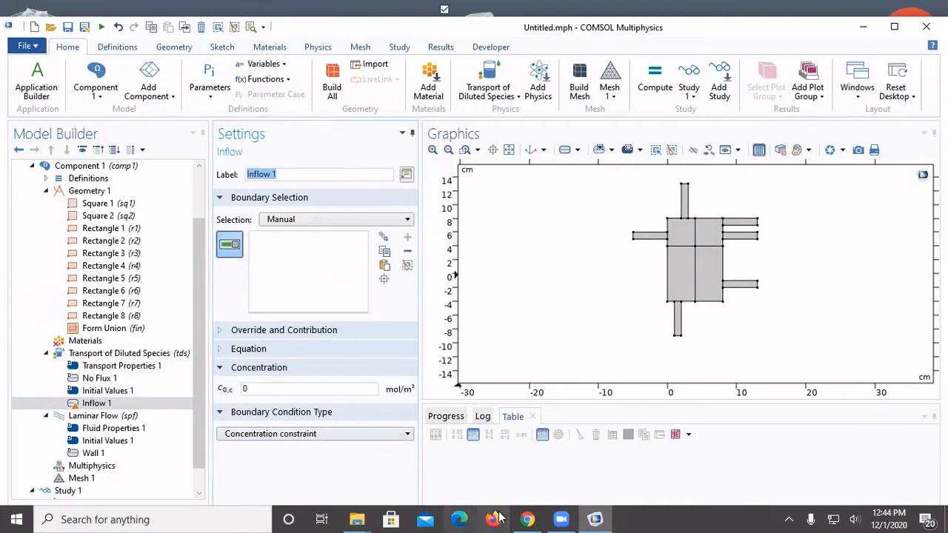
left_click(634, 238)
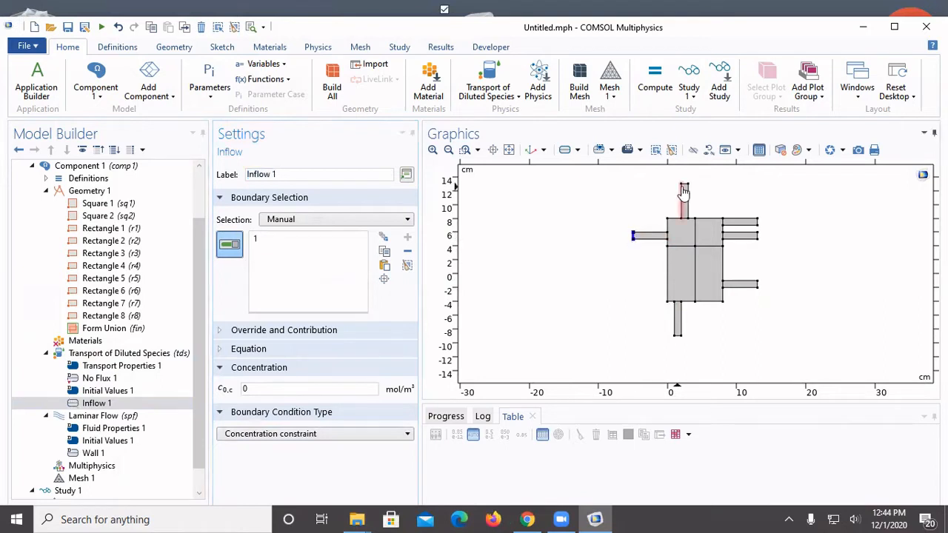
left_click(685, 184)
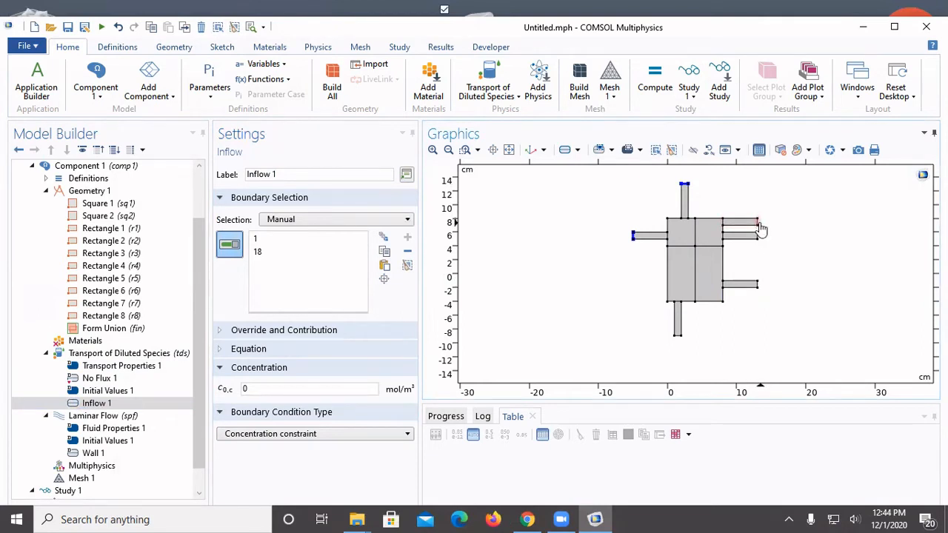
left_click(758, 222)
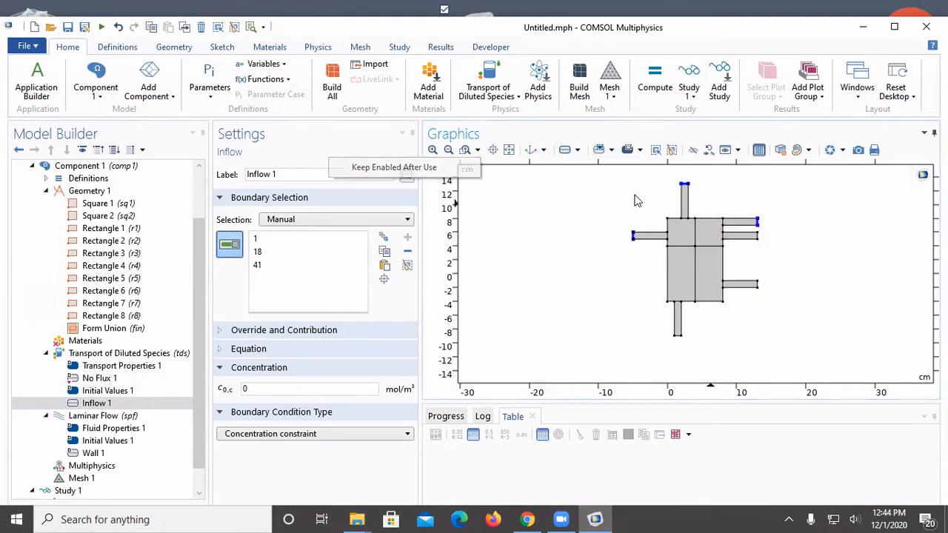
left_click(467, 149)
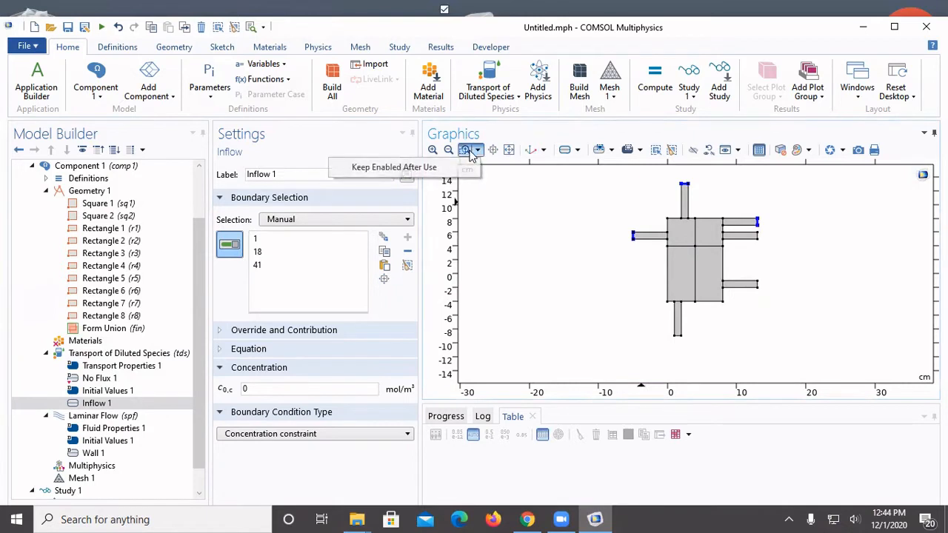
left_click_drag(624, 197, 783, 292)
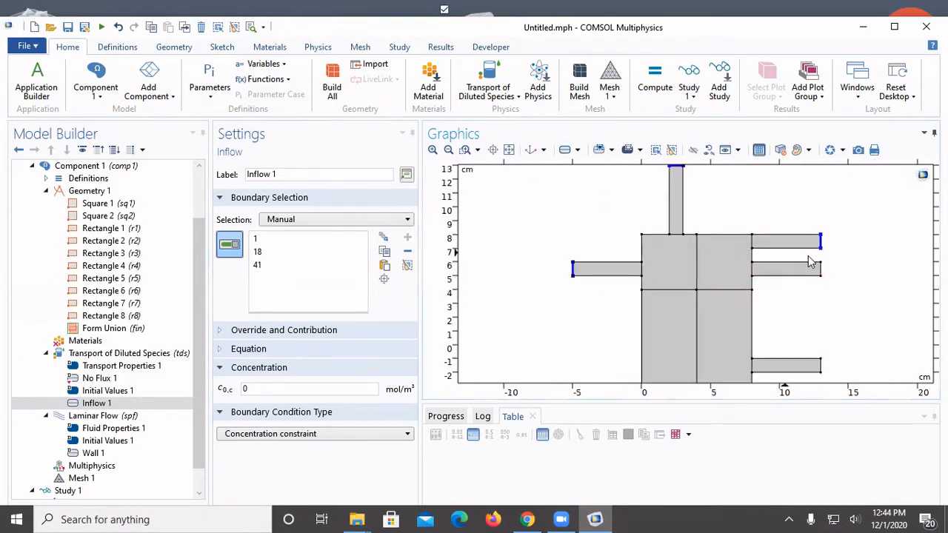
left_click(821, 269)
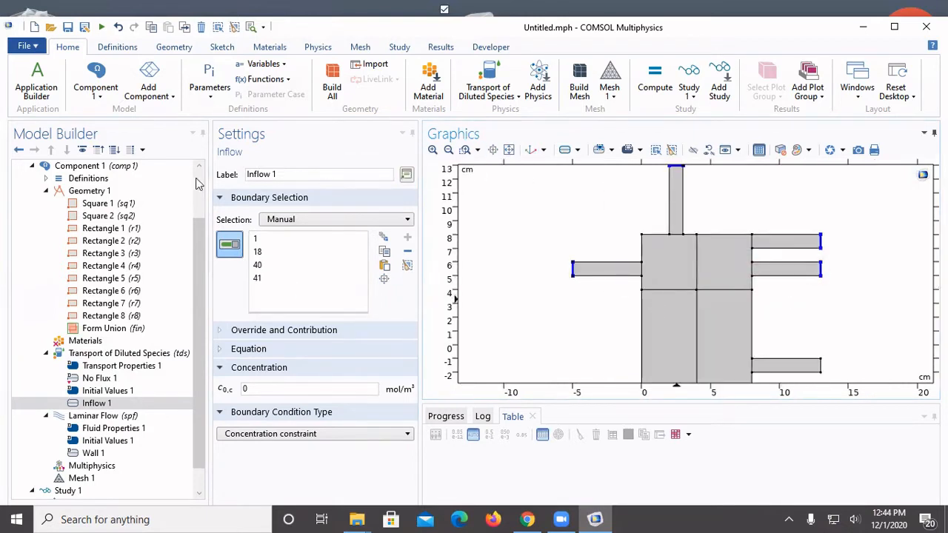
left_click(448, 150)
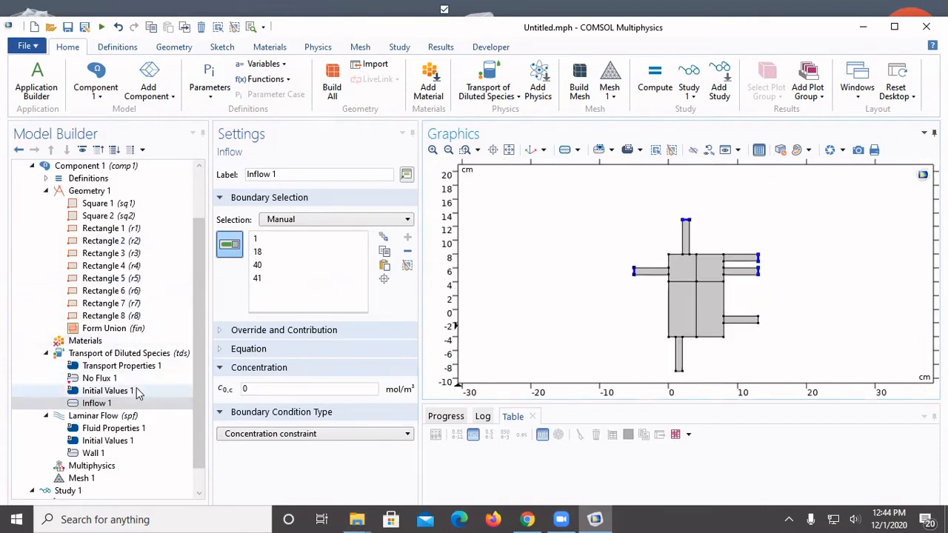
Step: Set the Inflow 1 concentration to 1 mol/m³
left_click(289, 389)
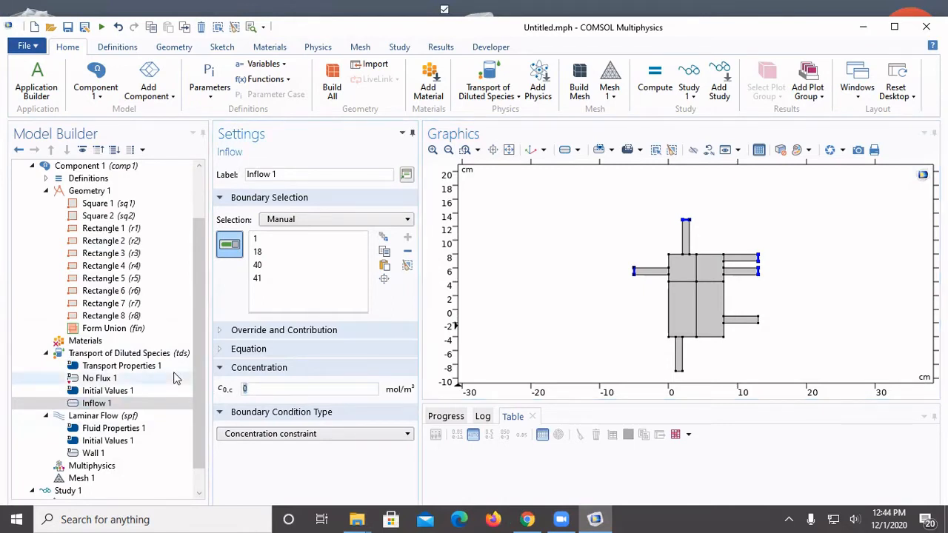
key("BackSpace")
type("1")
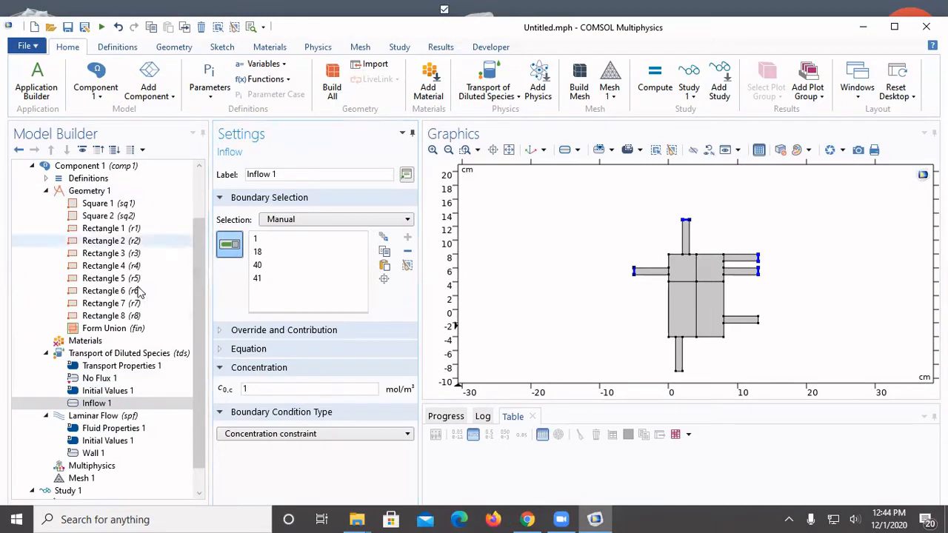
Step: Add an Outflow condition to Transport of Diluted Species on boundaries 12 and 39, the outer ends of the bottom and lower-right channels
left_click(125, 354)
right_click(128, 355)
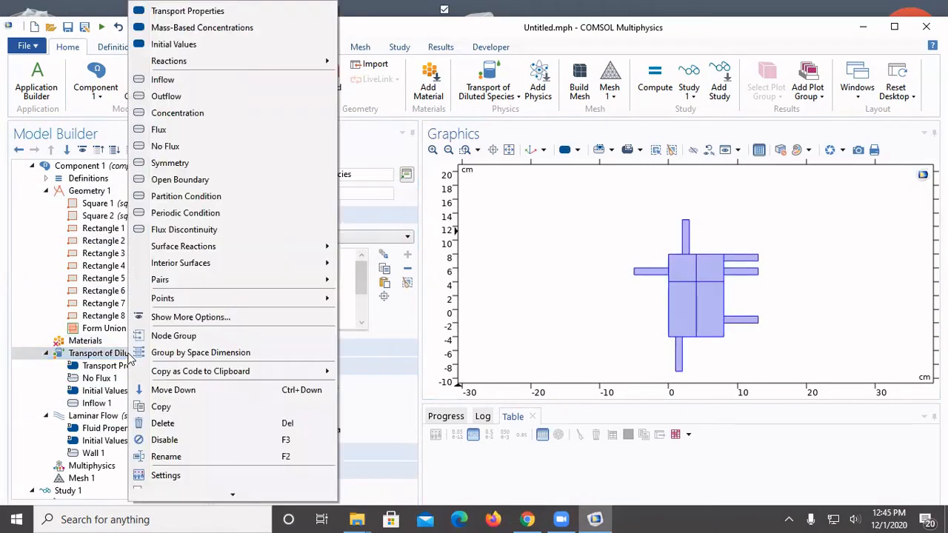
left_click(166, 97)
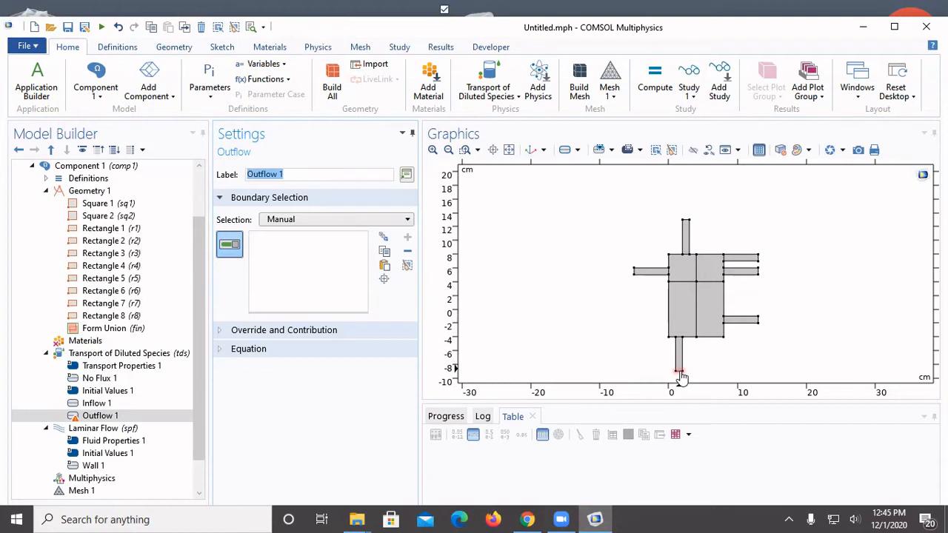
left_click(680, 372)
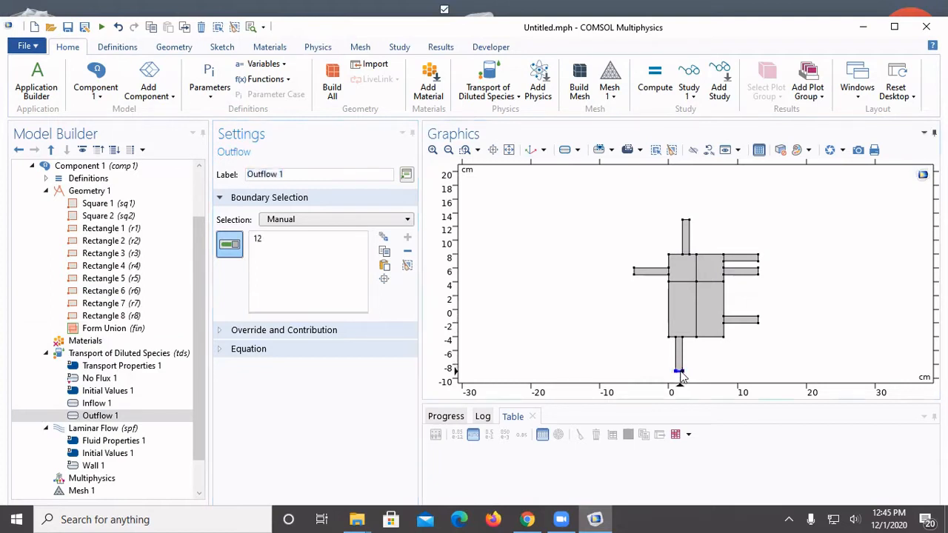
left_click(759, 320)
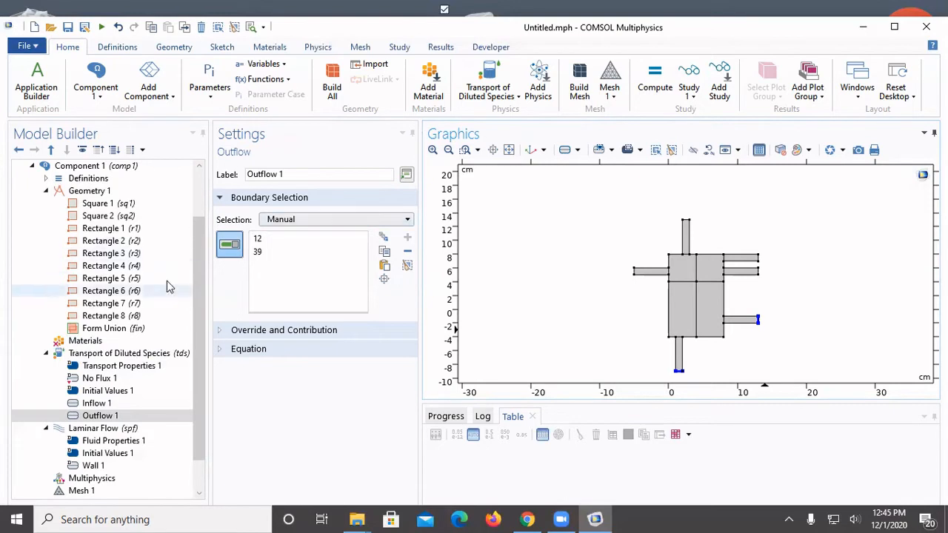
Step: In the Laminar Flow fluid properties, make the density user defined and set it to 1060[kg/m^3]
scroll(206, 341, "down", 1)
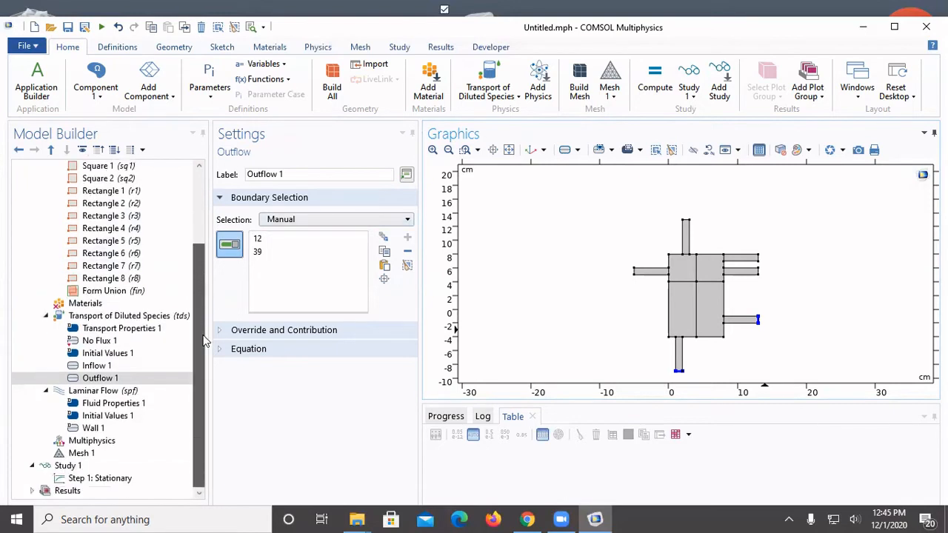
left_click(122, 392)
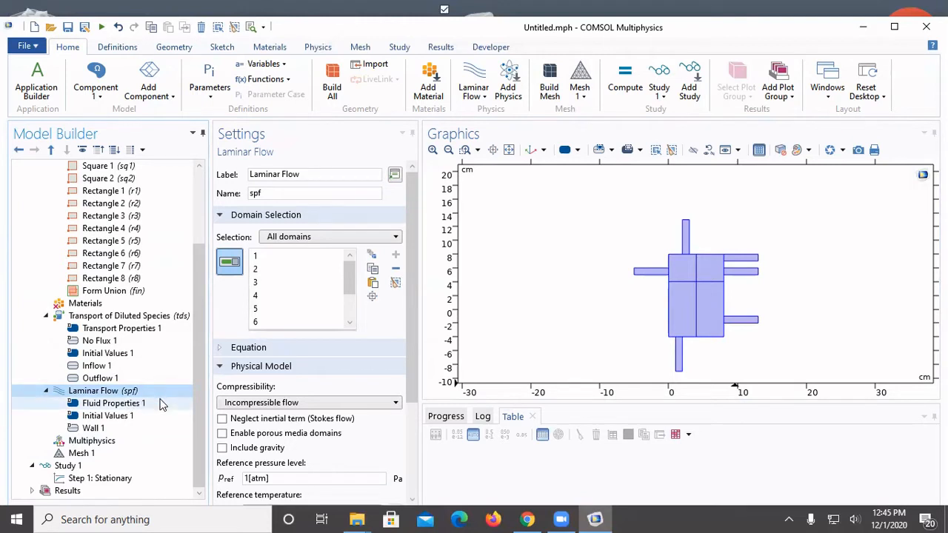
left_click(155, 403)
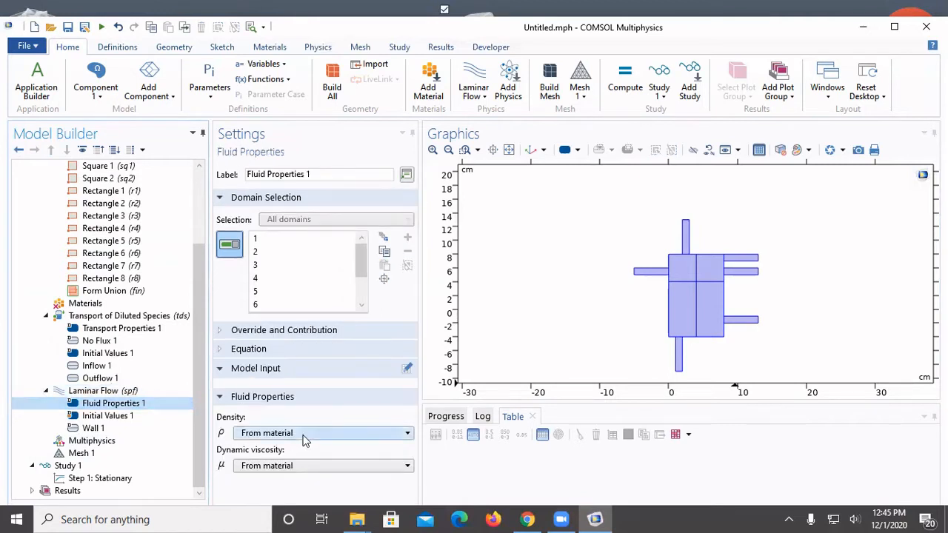
left_click(306, 436)
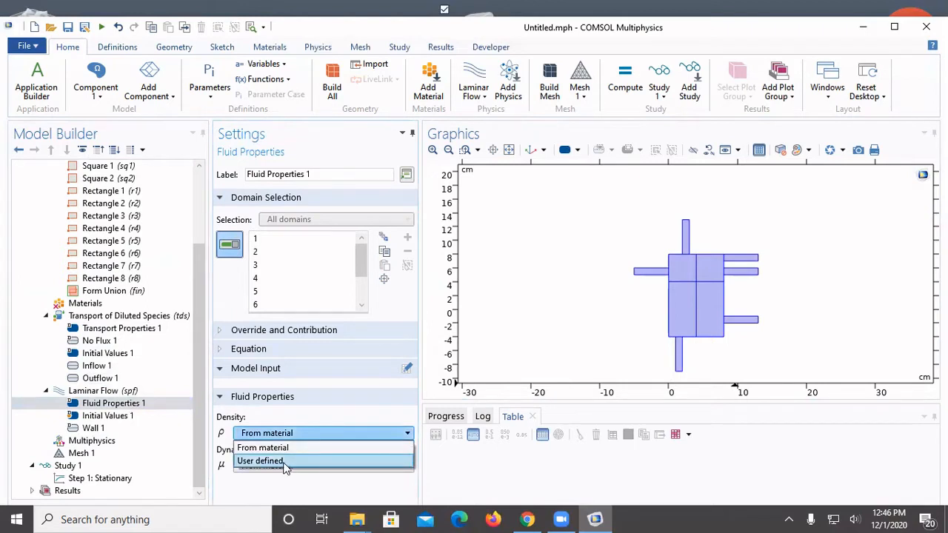
left_click(284, 461)
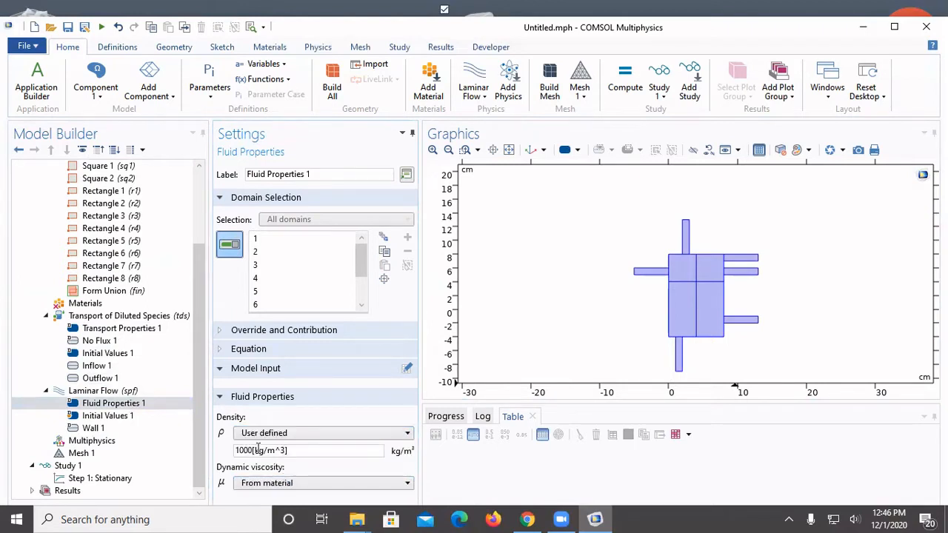
left_click(252, 450)
key("BackSpace")
type("6")
Step: Make the fluid's dynamic viscosity user defined and set it to 3.5e-3[Pa*s]
left_click(300, 483)
left_click(287, 512)
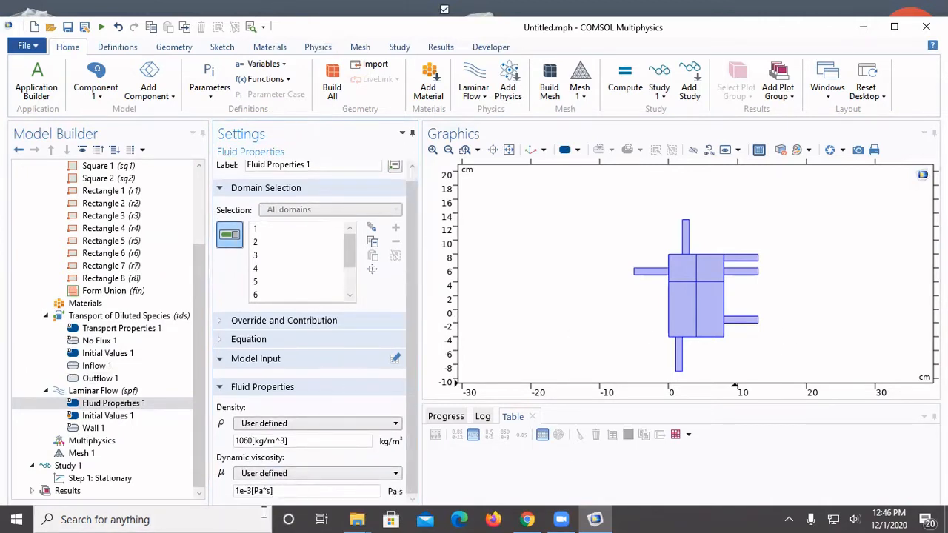
key("Delete")
type("3.5")
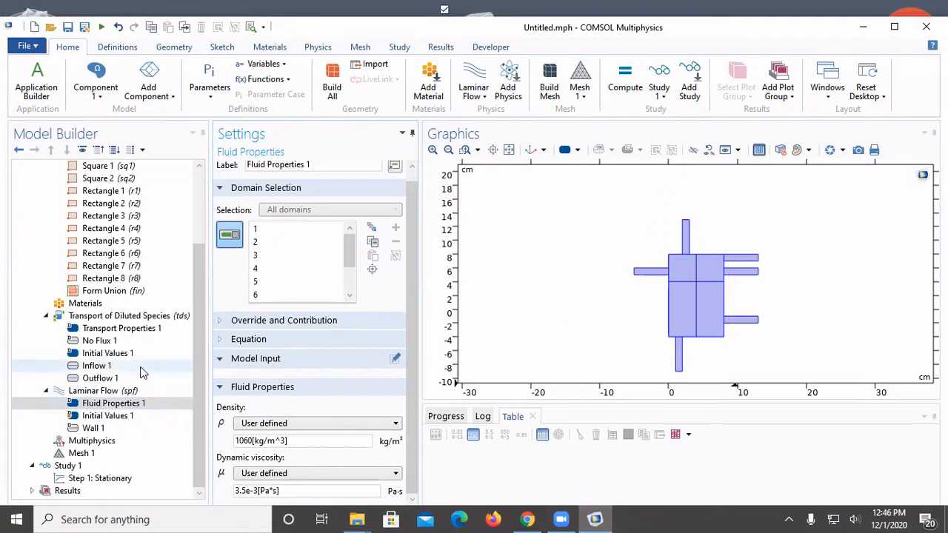
Step: Add a Laminar Flow inlet on boundaries 1, 18, 40 and 41, the outer ends of the left, top and two upper-right channels
right_click(115, 394)
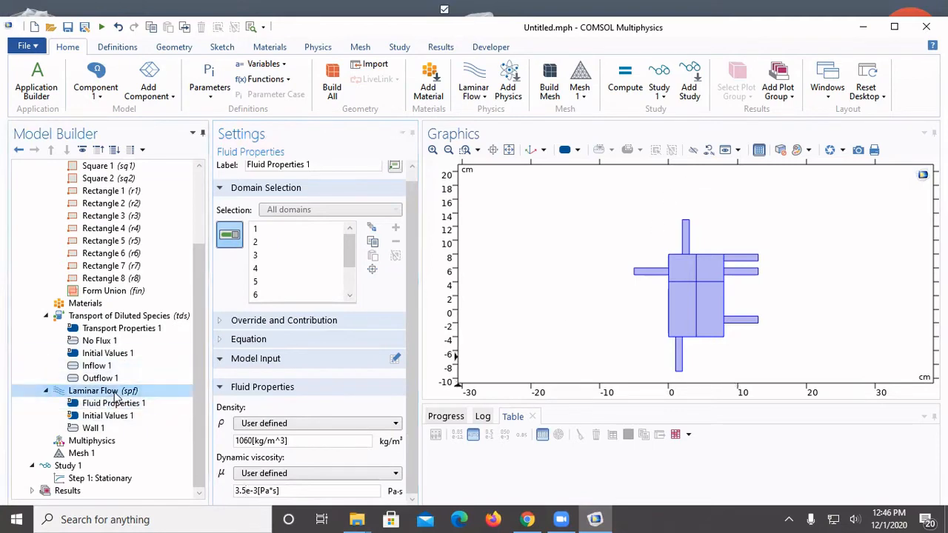
left_click(148, 79)
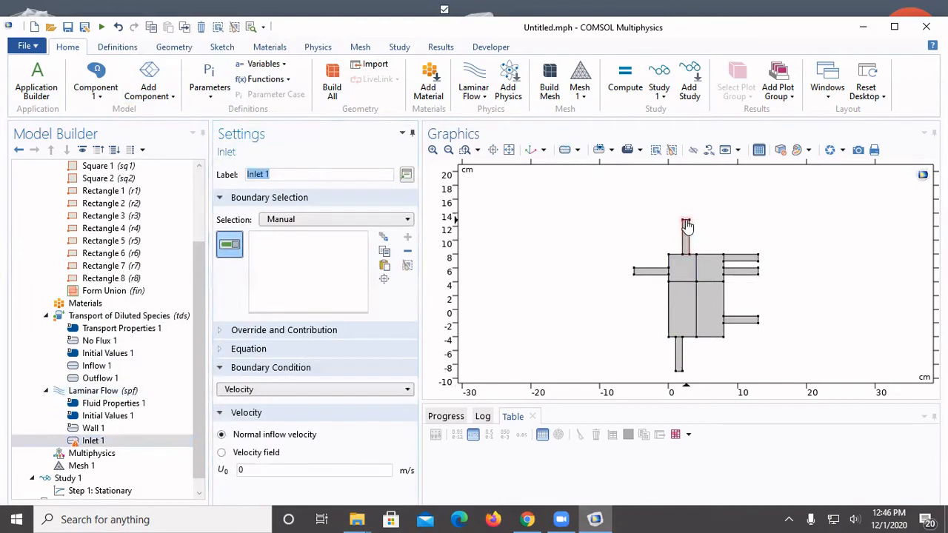
left_click(687, 221)
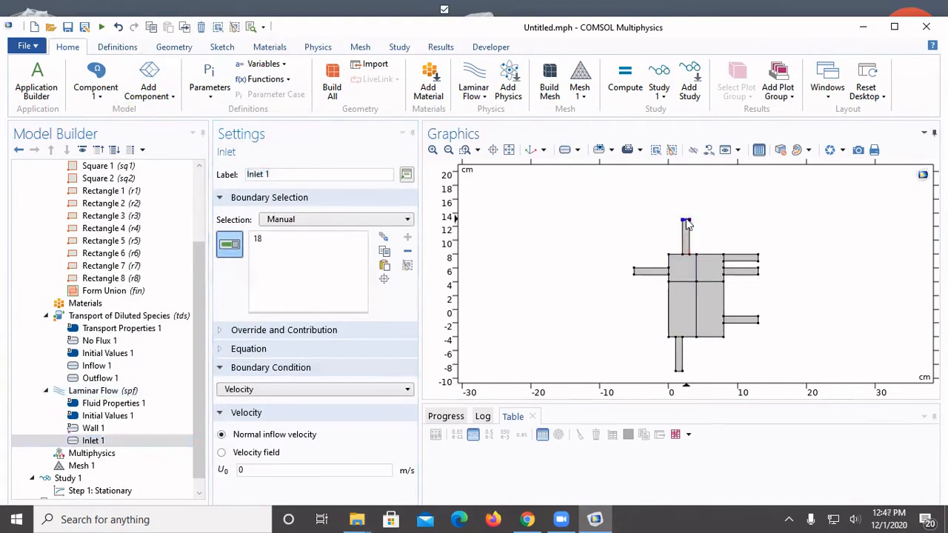
left_click(635, 273)
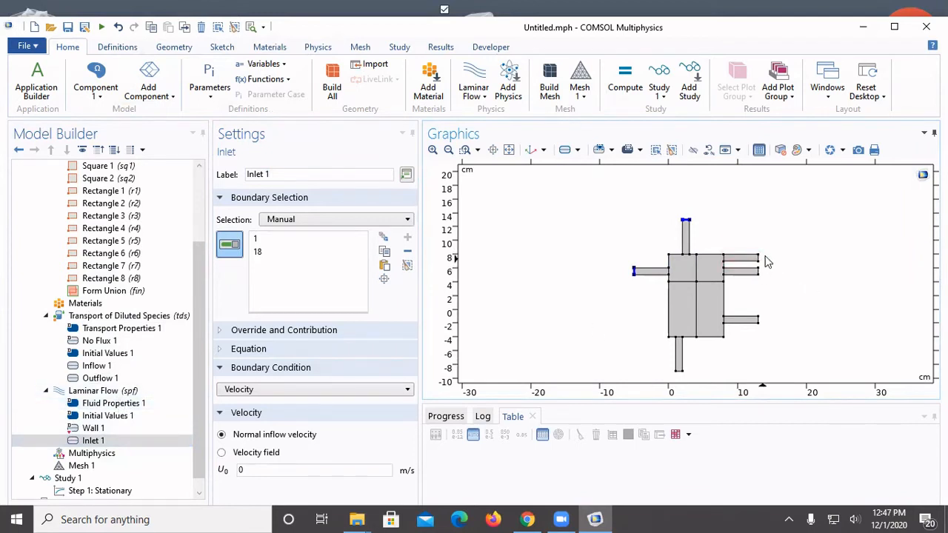
left_click(432, 150)
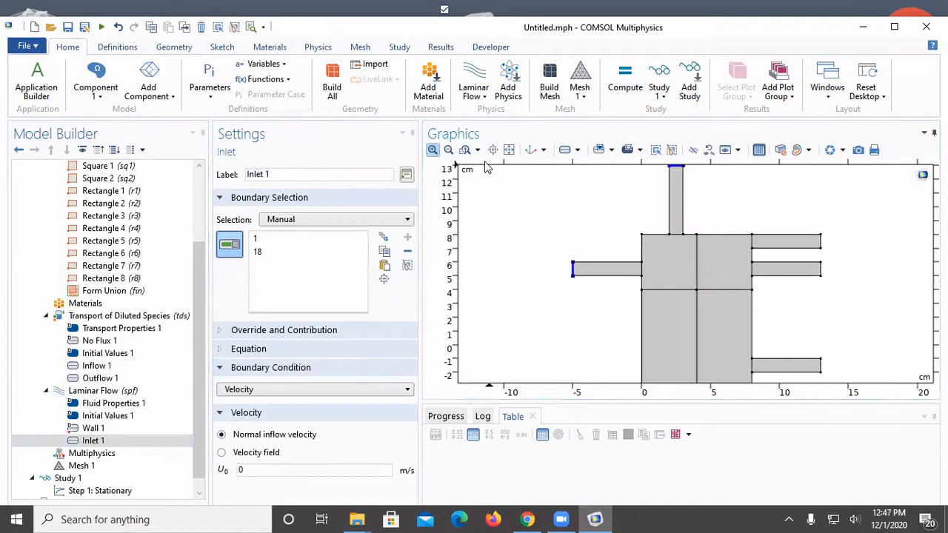
left_click(820, 242)
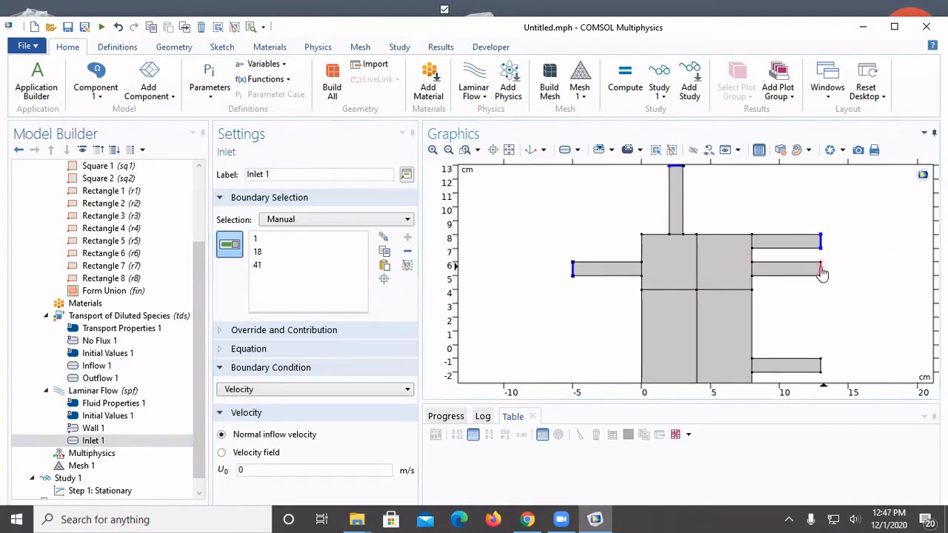
left_click(820, 271)
left_click(448, 150)
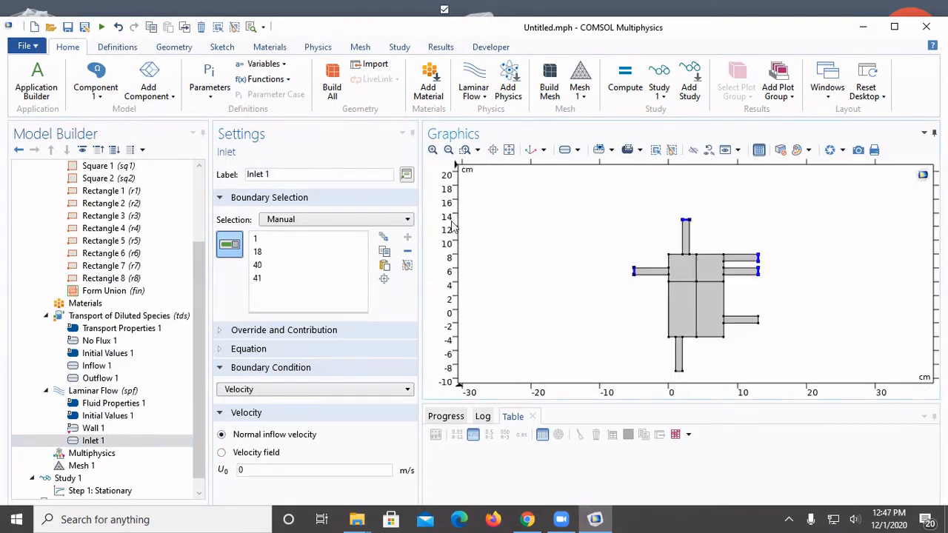
Step: Add a Laminar Flow outlet on boundaries 12 and 39, the outer ends of the bottom and lower-right channels
right_click(95, 393)
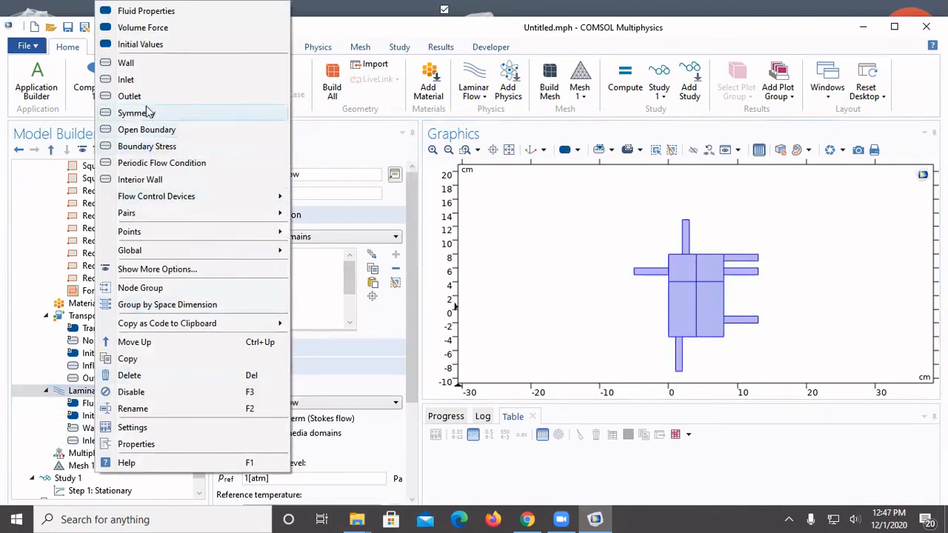
left_click(130, 96)
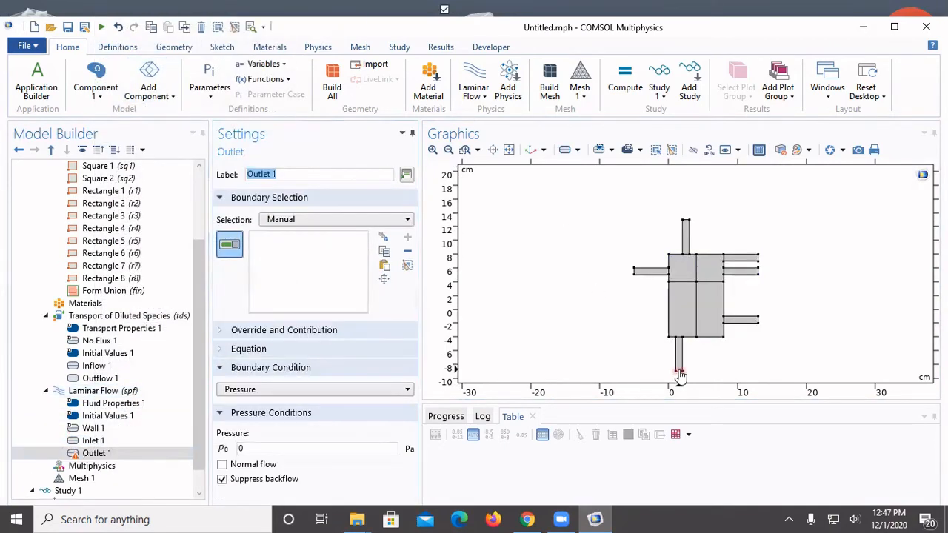
left_click(679, 372)
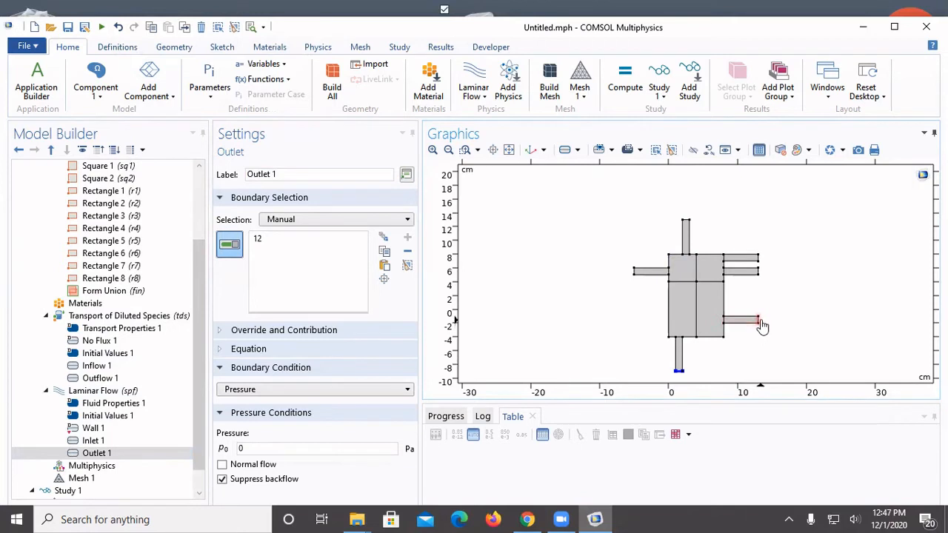
left_click(759, 321)
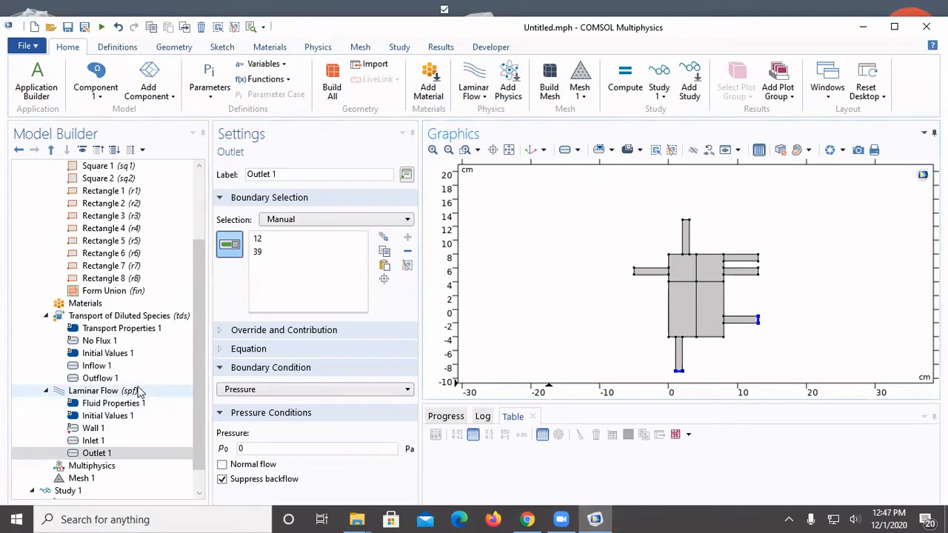
Step: Set the Laminar Flow inlet's normal inflow velocity to 0.1 m/s
left_click(135, 442)
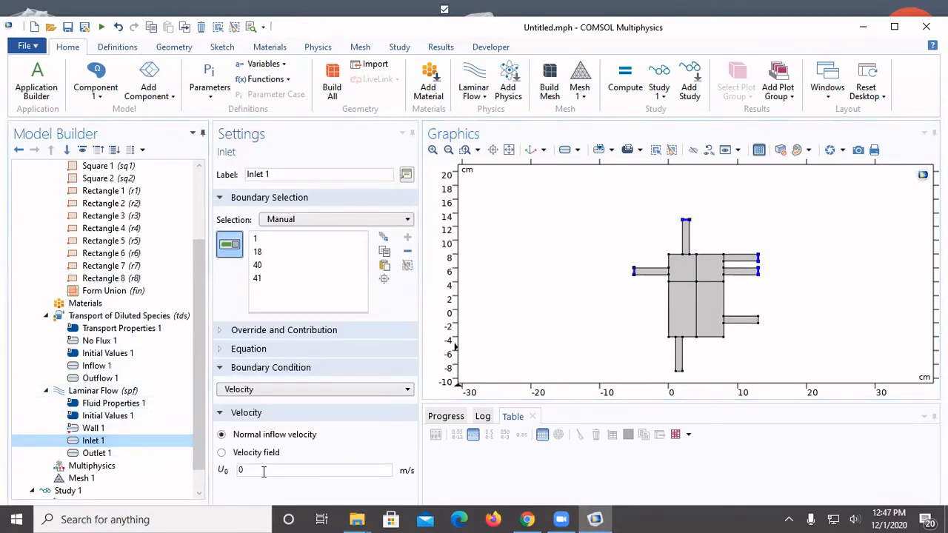
left_click(263, 472)
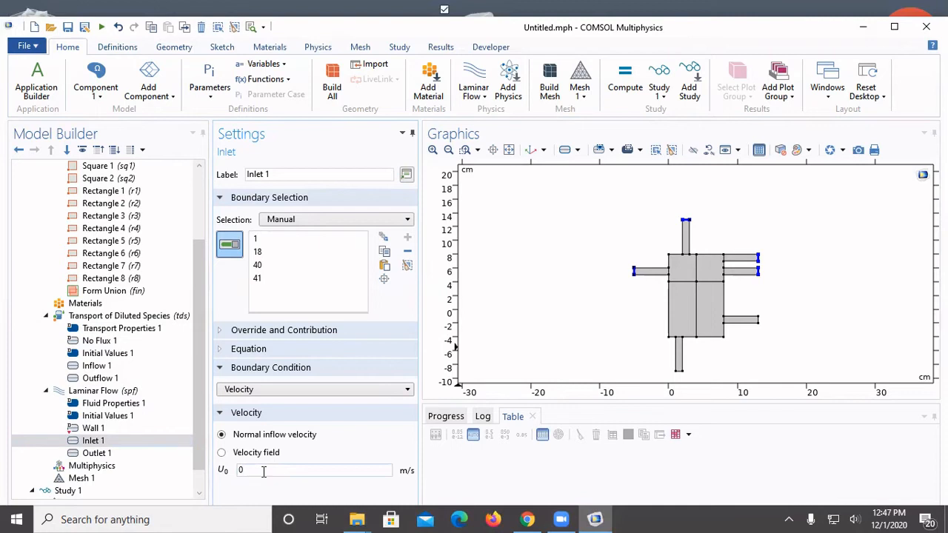
left_click(263, 472)
type(".1")
Step: Add a Laminar Flow interior wall on boundaries 21 and 23, the vertical line dividing the chamber
left_click(137, 391)
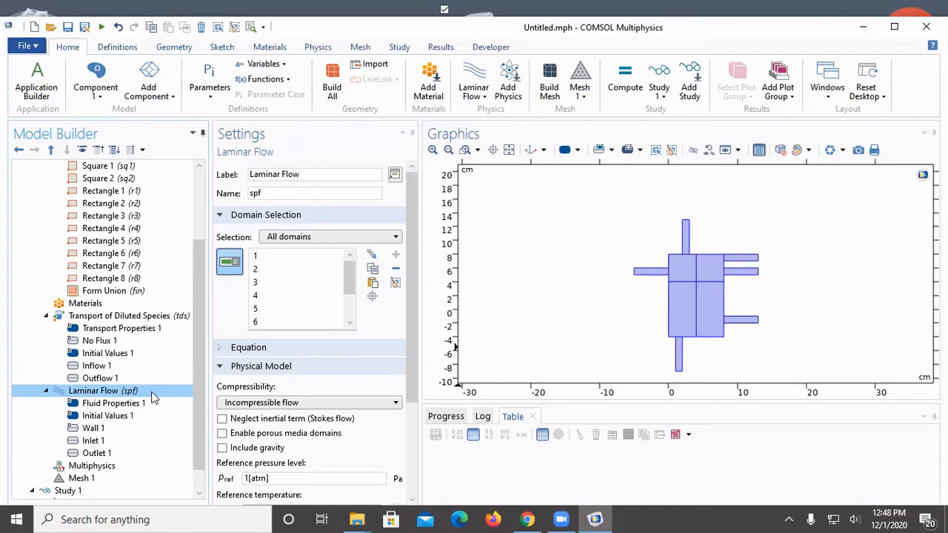
right_click(152, 398)
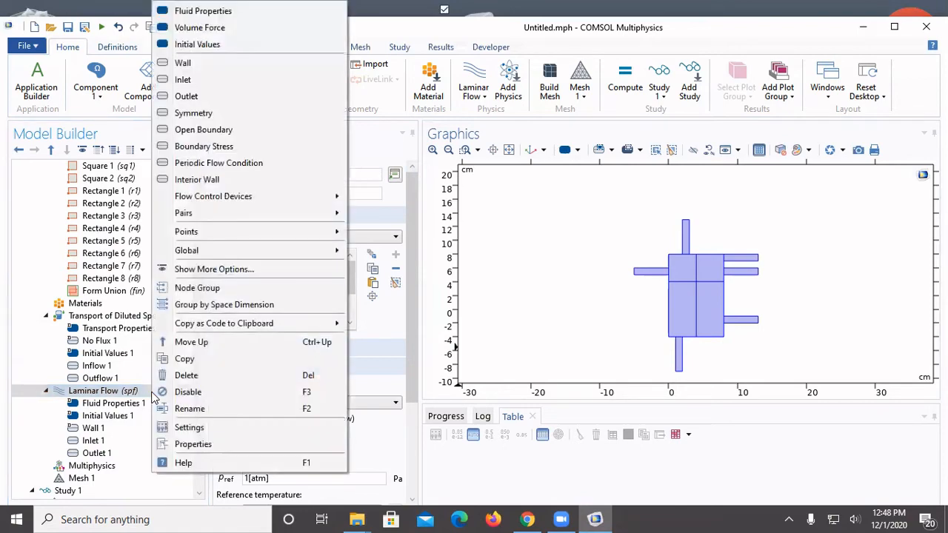
left_click(225, 185)
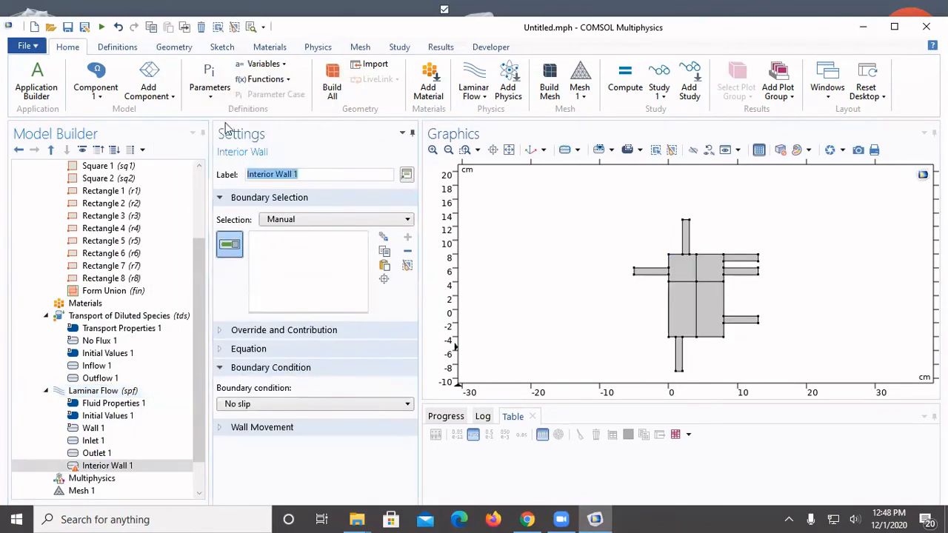
left_click(697, 274)
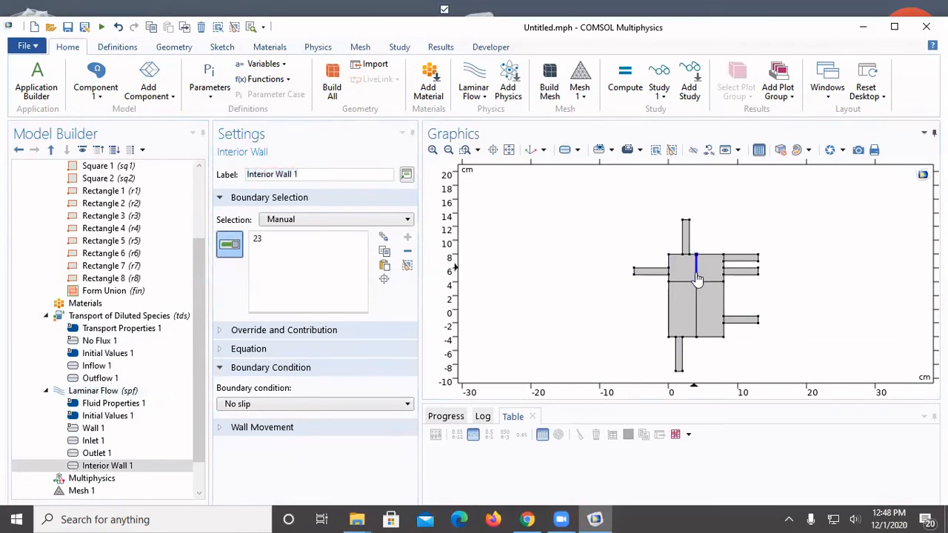
left_click(695, 306)
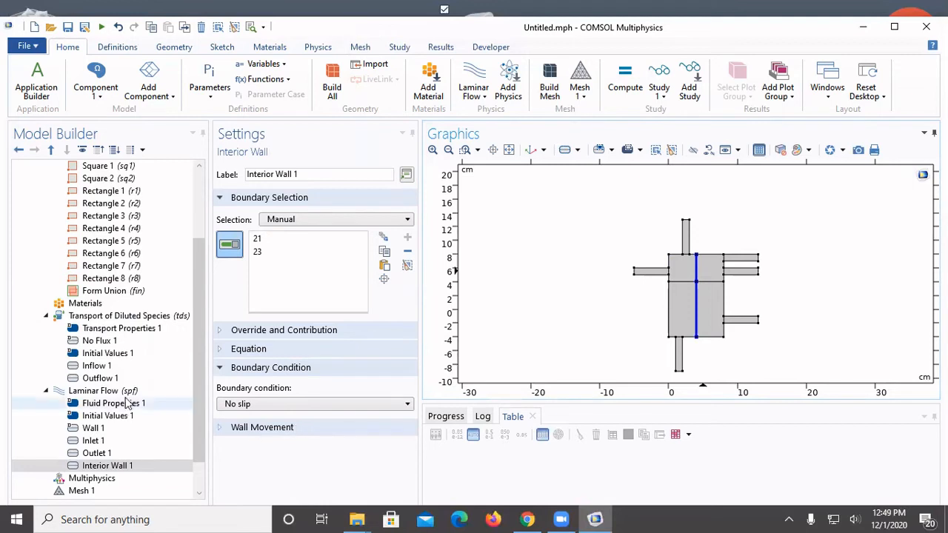
Step: Review the Laminar Flow inlet and outlet conditions and compute Study 1
scroll(201, 411, "down", 1)
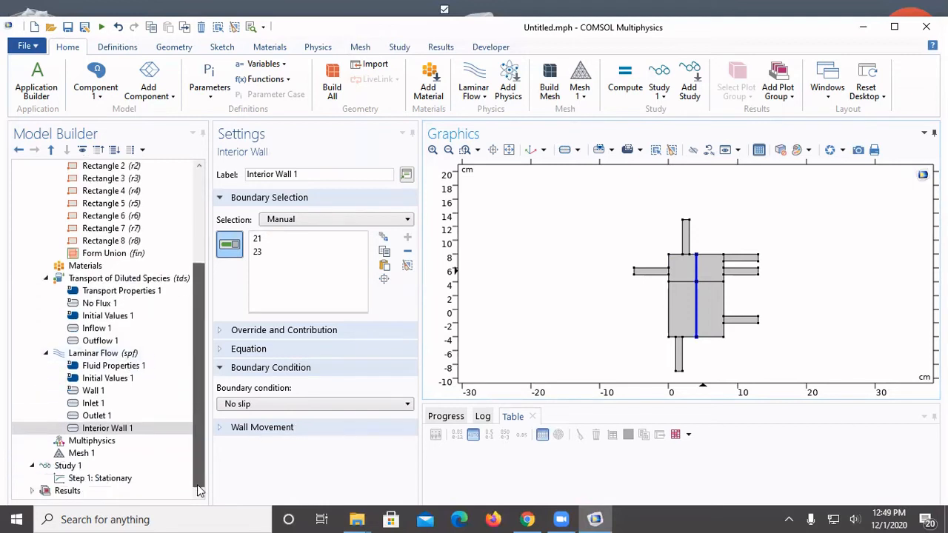
left_click(101, 405)
left_click(104, 416)
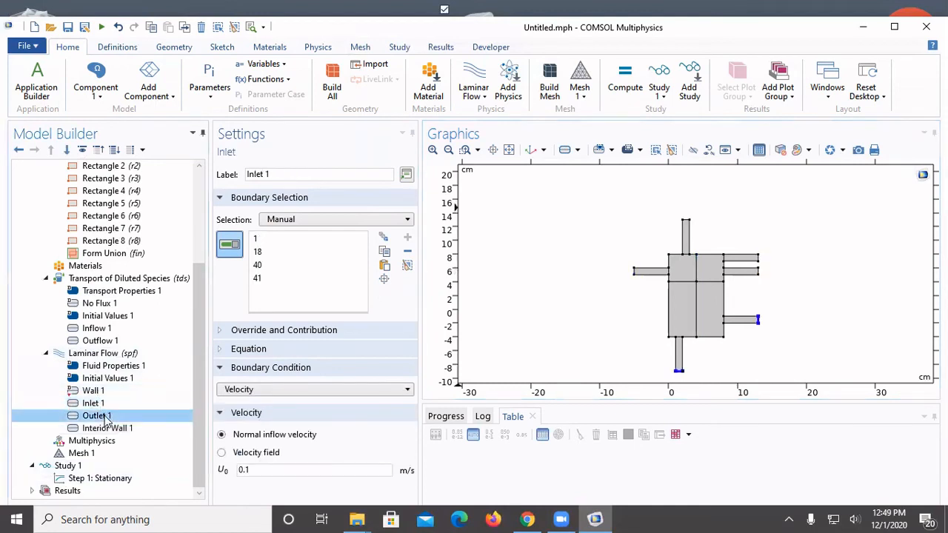
left_click(66, 467)
right_click(64, 467)
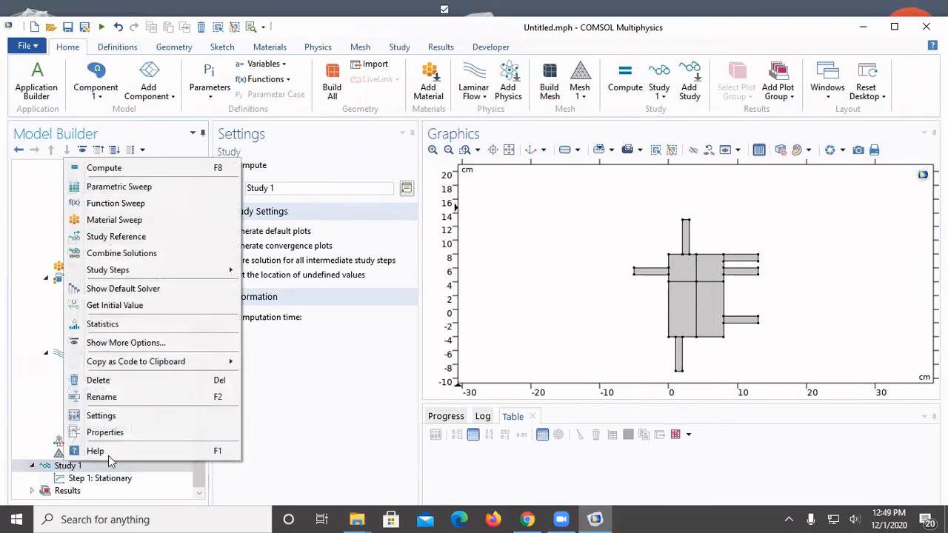
left_click(190, 168)
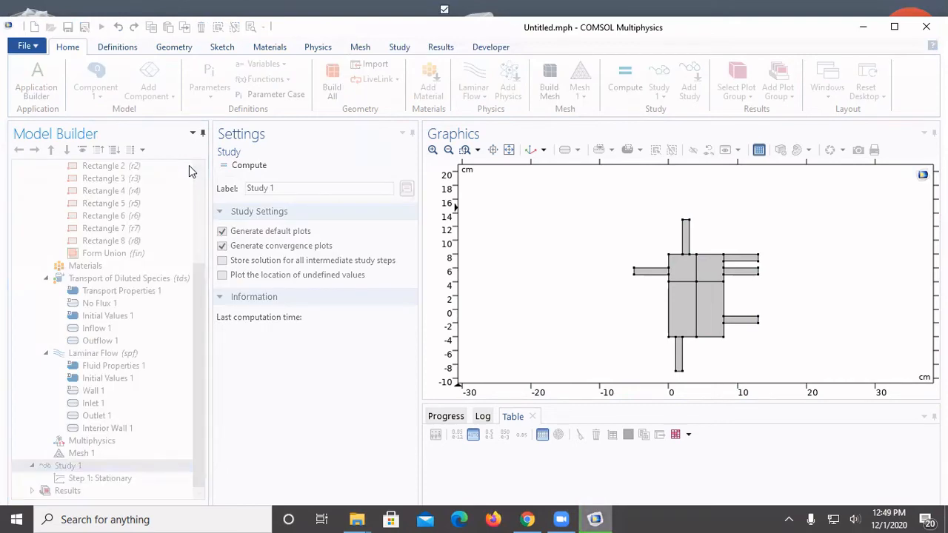
Step: In the species Transport Properties, set the convection velocity field to Velocity field (spf) and recompute Study 1
left_click(289, 329)
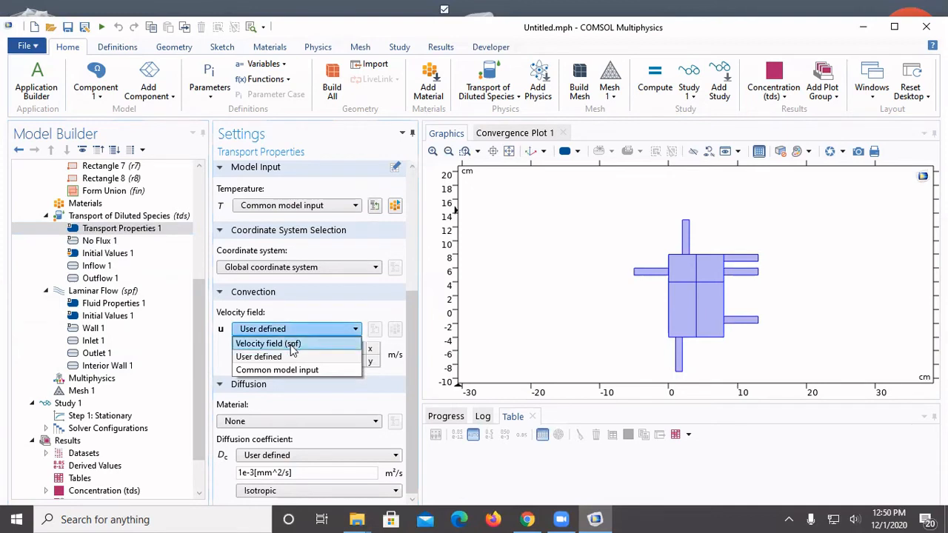
left_click(293, 344)
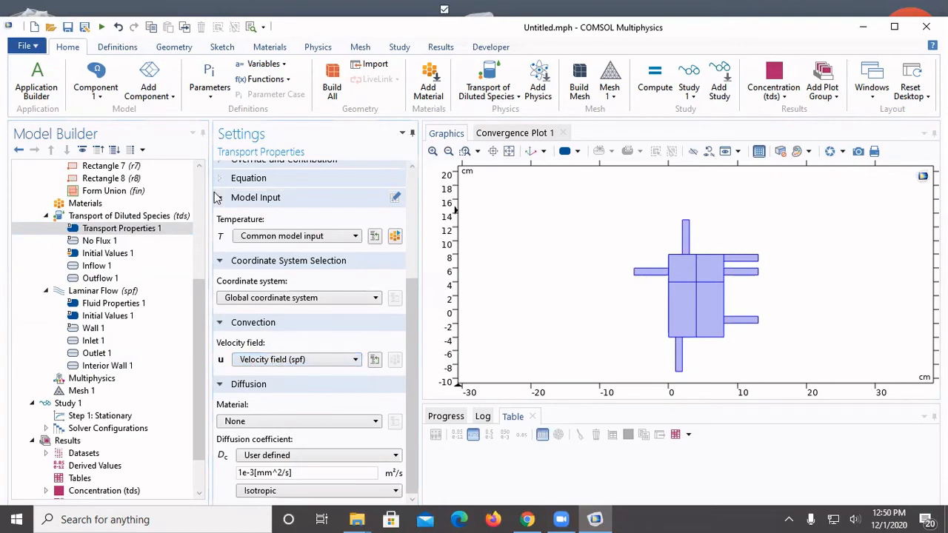
left_click(119, 404)
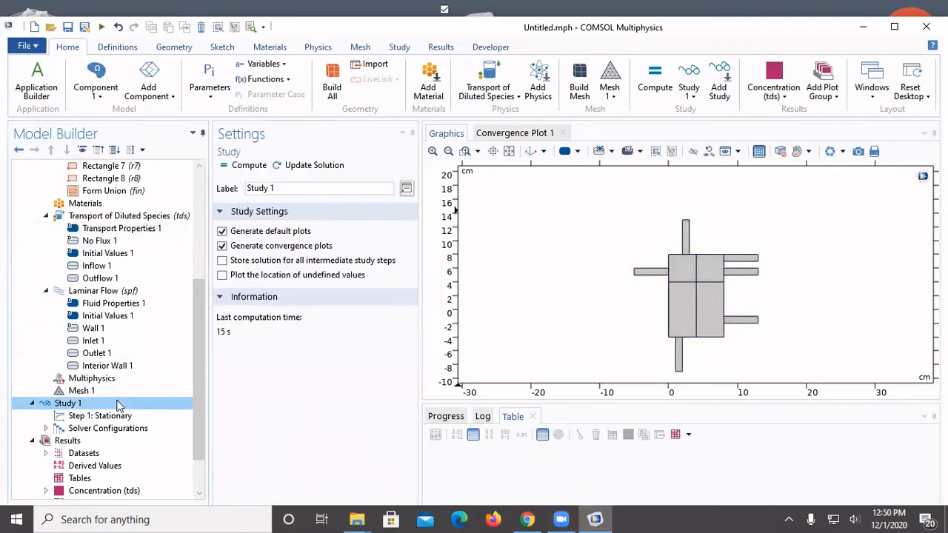
right_click(118, 404)
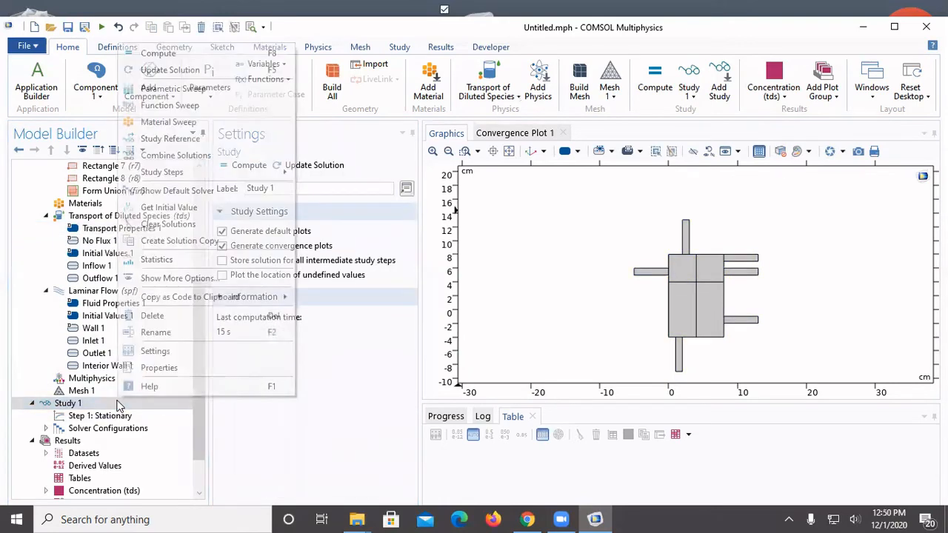
left_click(159, 54)
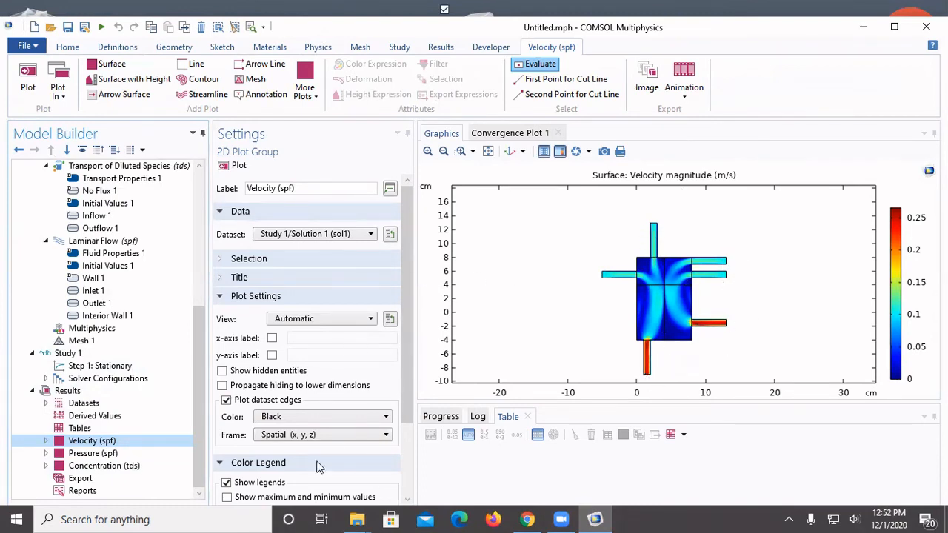
Step: Display the Pressure (spf) contour plot from the Study 1 results
left_click(126, 457)
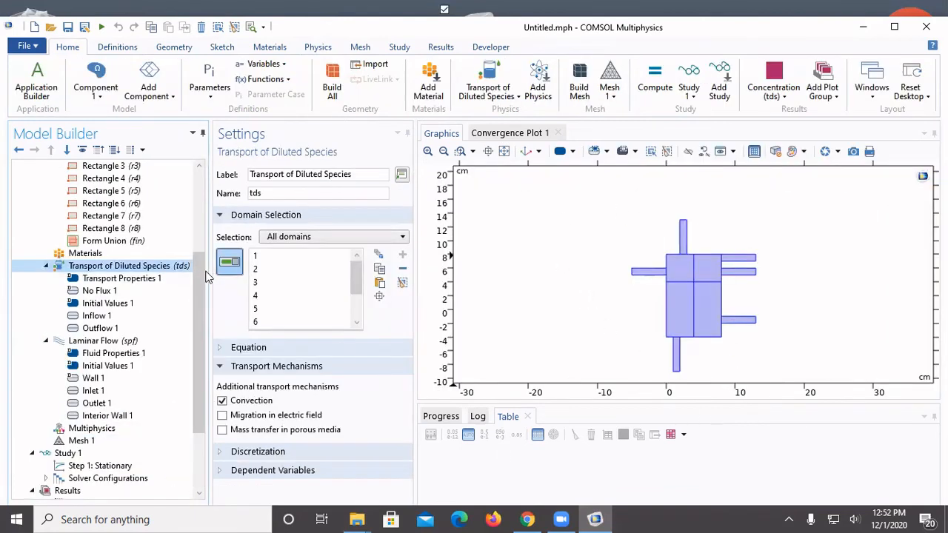
left_click_drag(203, 290, 207, 354)
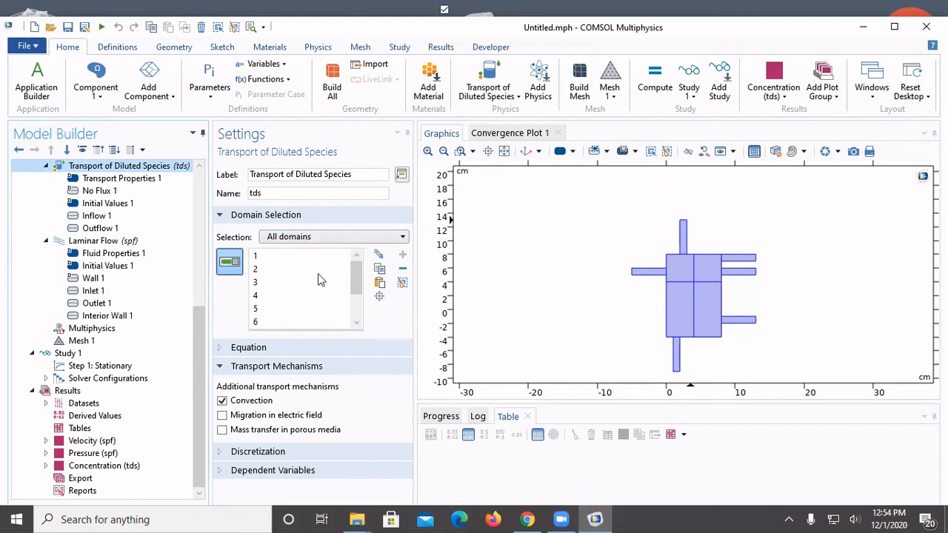
scroll(143, 253, "up", 5)
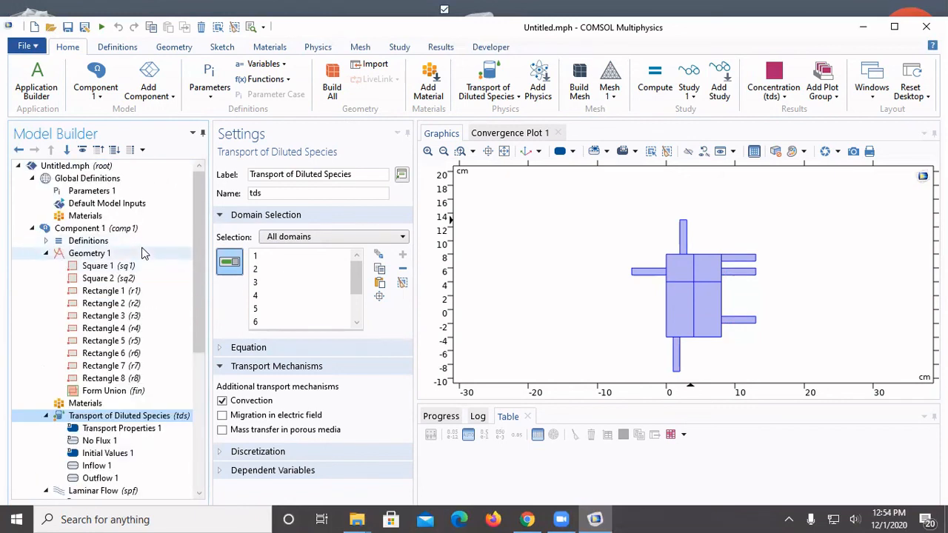